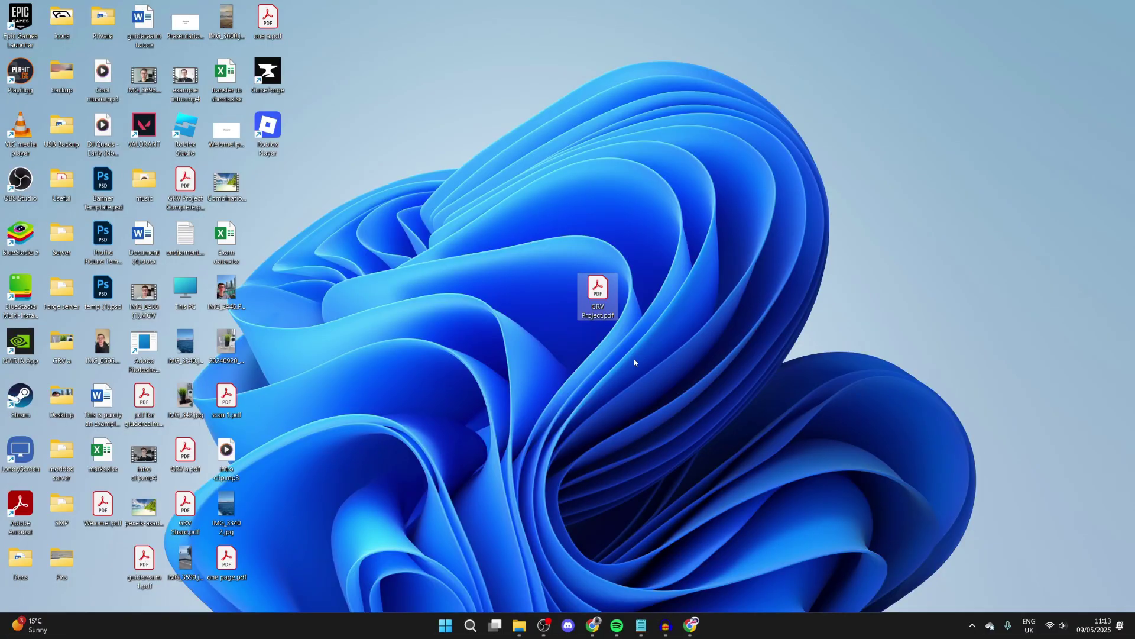
Open GRV Project.pdf from the desktop in Adobe Acrobat
double_click(597, 295)
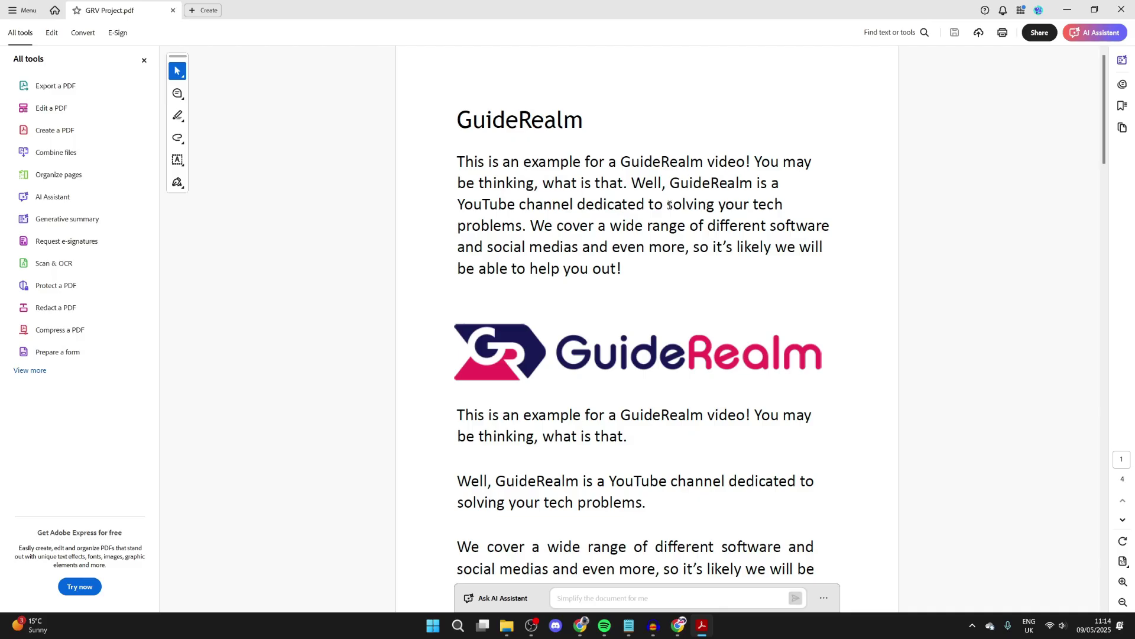
Open the Print dialog and expand the printer list
click(1003, 33)
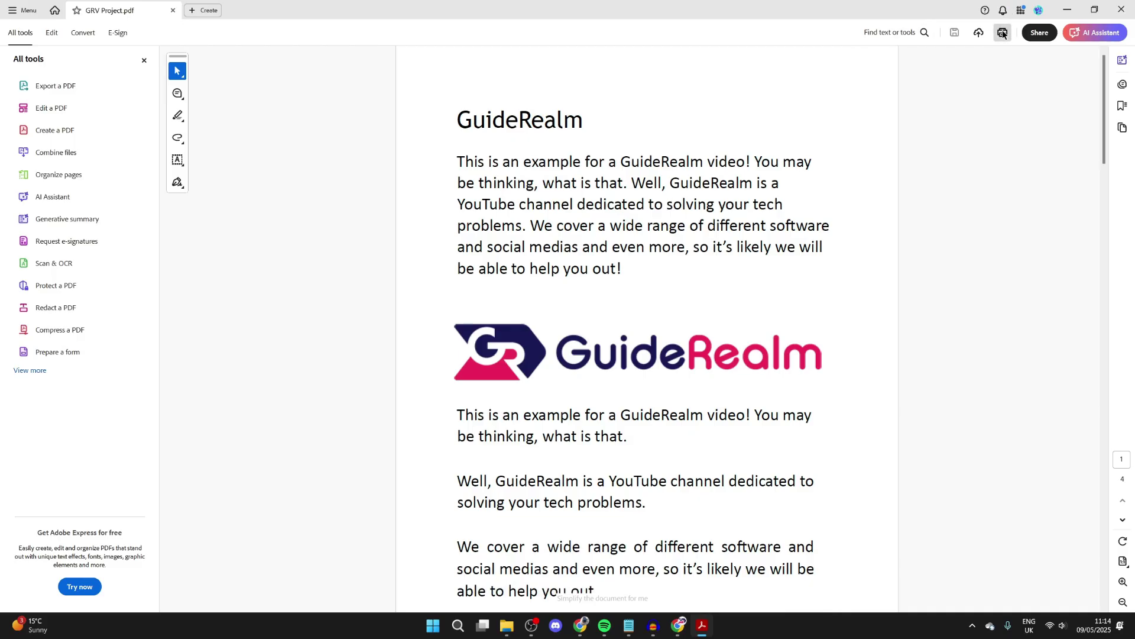
click(305, 88)
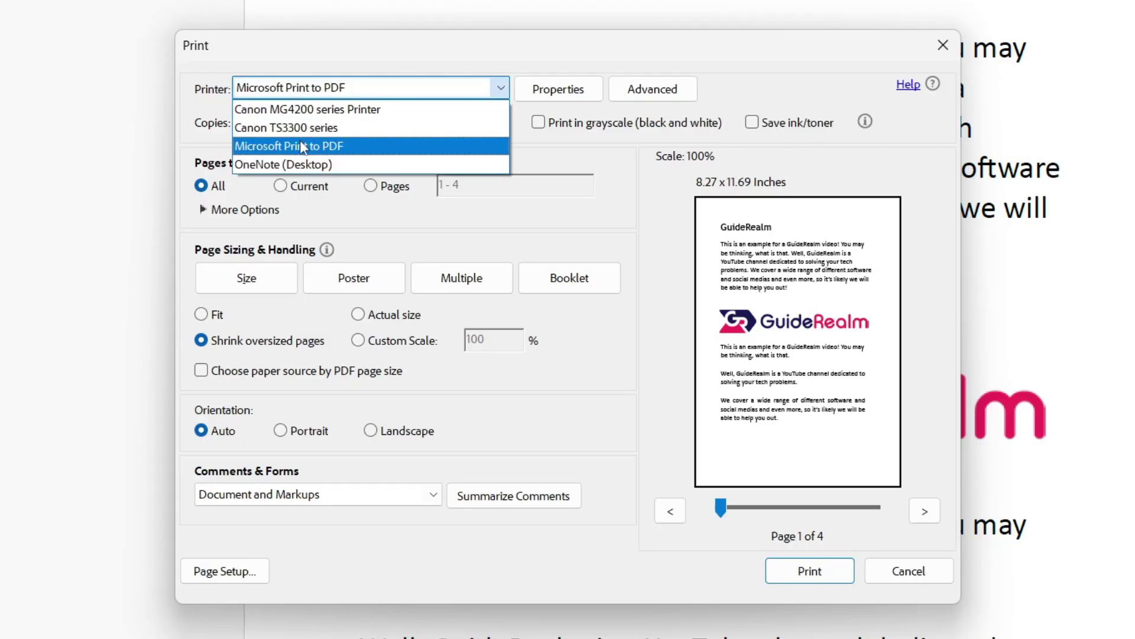
Select Microsoft Print to PDF and a custom Pages range, clearing the default '1 - 4'
click(302, 149)
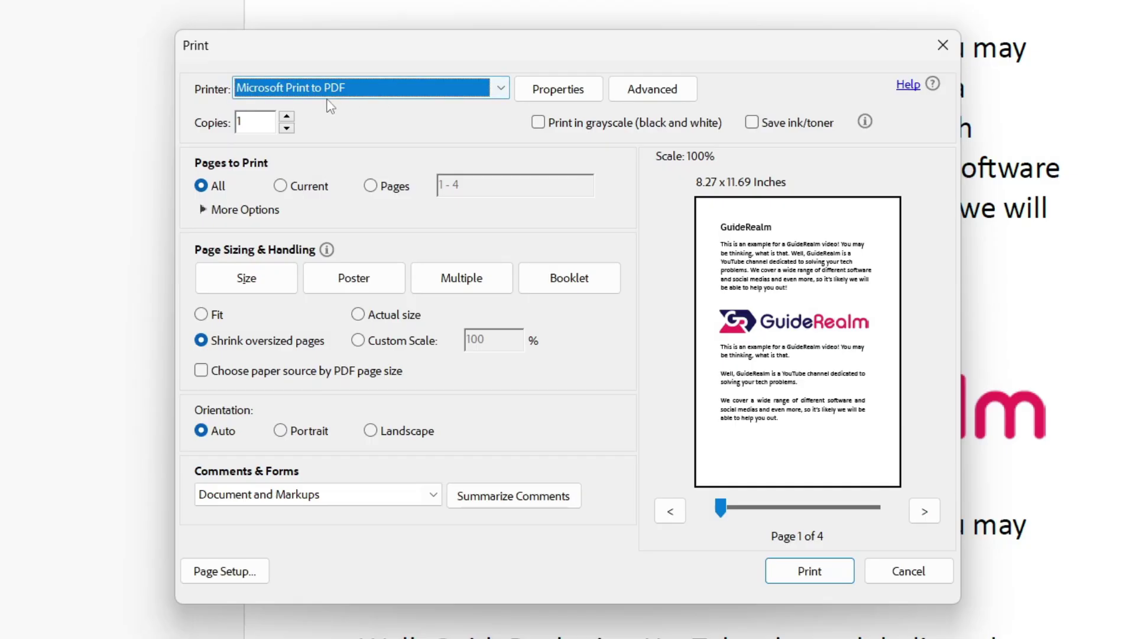
click(373, 186)
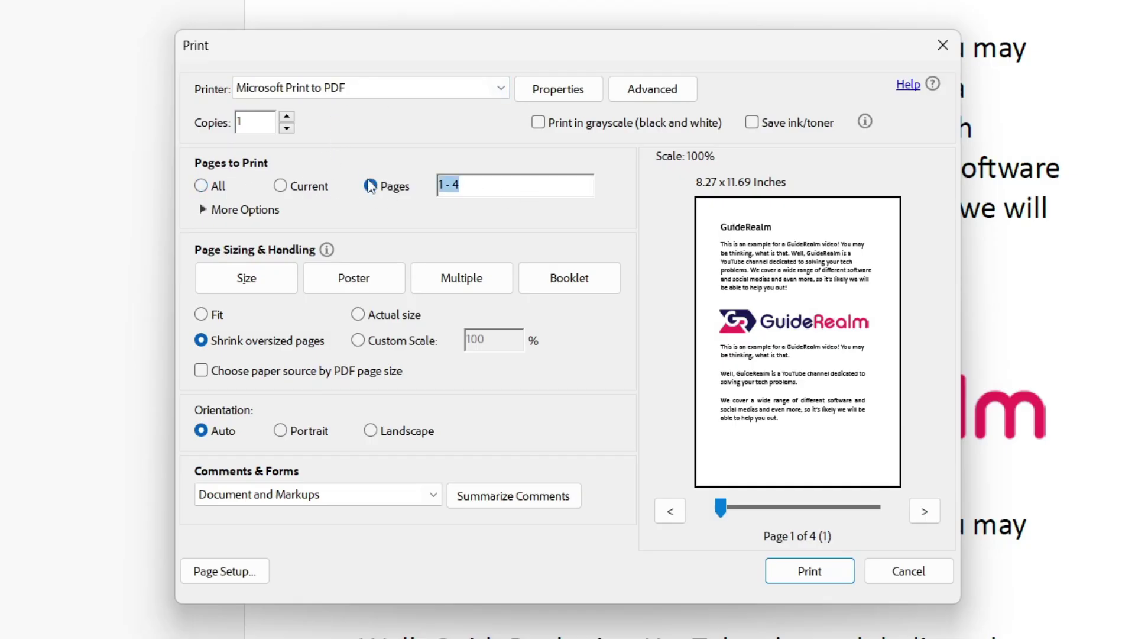
key(BackSpace)
text(1,2,4)
Edit the page range to pages 1, 2 and 4, then print and save them as a new PDF
click(458, 175)
key(BackSpace)
key(BackSpace)
click(825, 570)
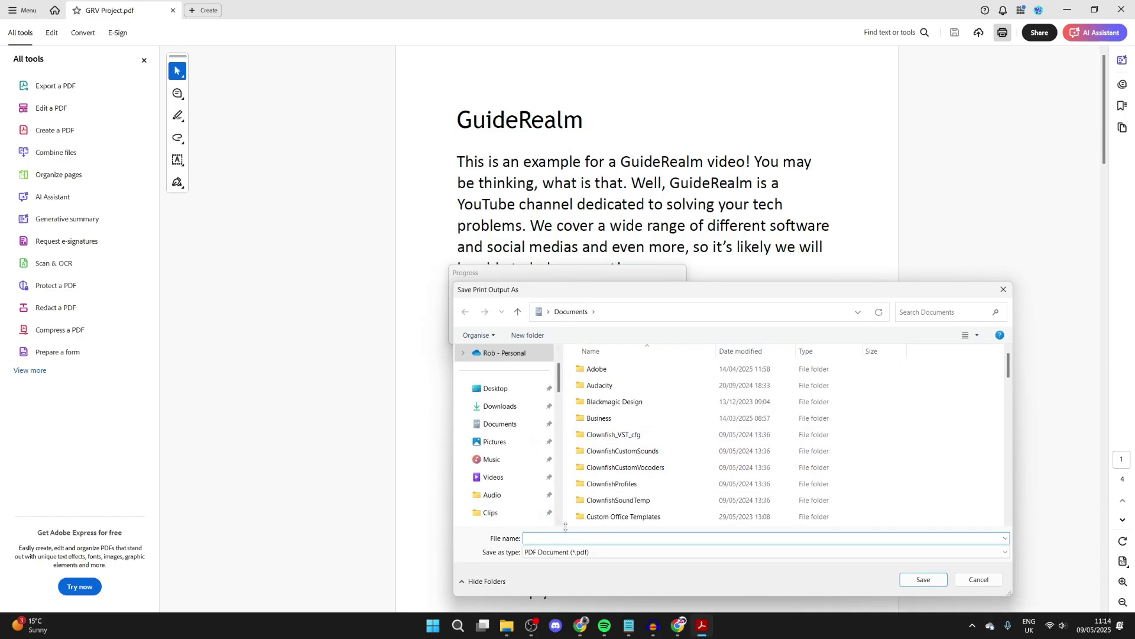
text(GRV Print)
click(922, 579)
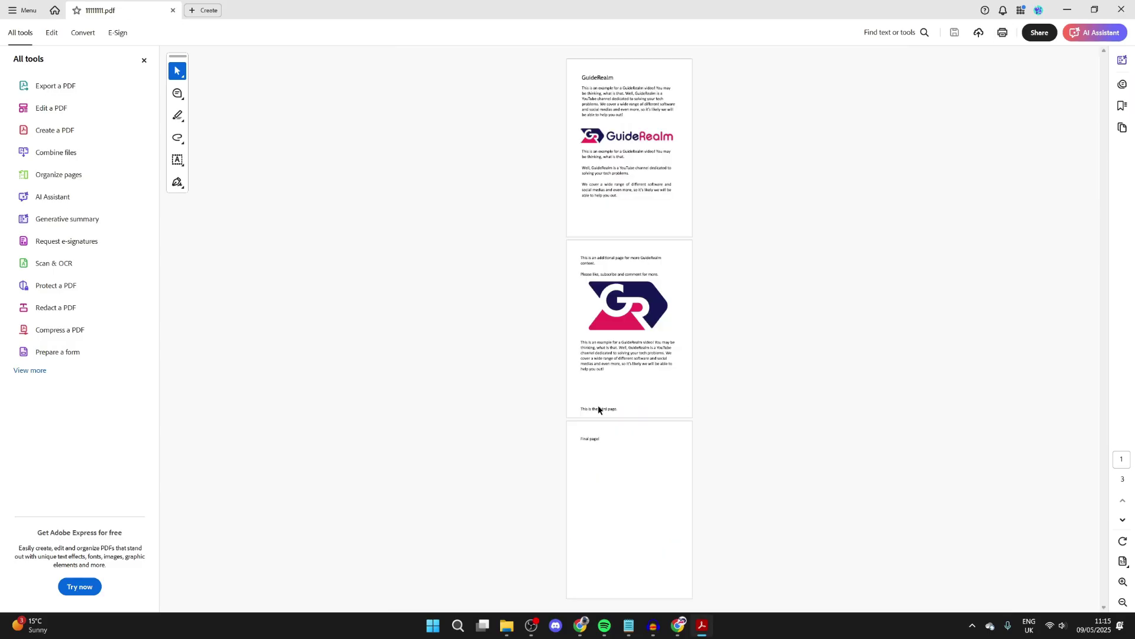